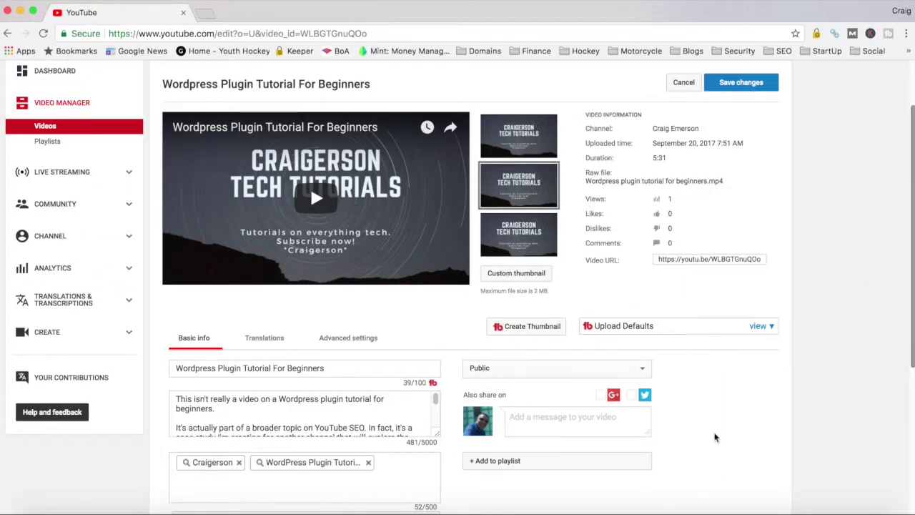
Step: Expand the description box and select the phrase 'Wordpress plugin tutorial for beginners'
{"action": "left_click_drag", "start_coordinate": [438, 438], "coordinate": [437, 505]}
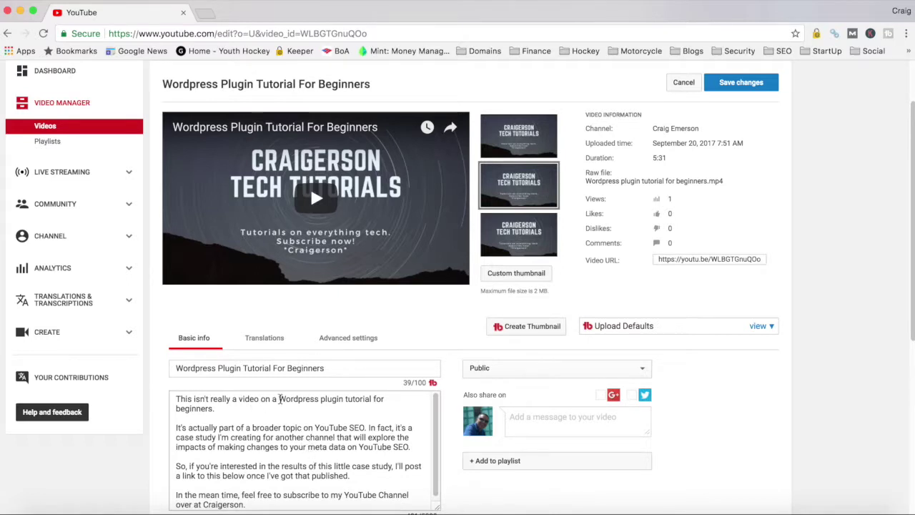
{"action": "left_click", "coordinate": [279, 402]}
{"action": "left_click_drag", "start_coordinate": [279, 402], "coordinate": [213, 410]}
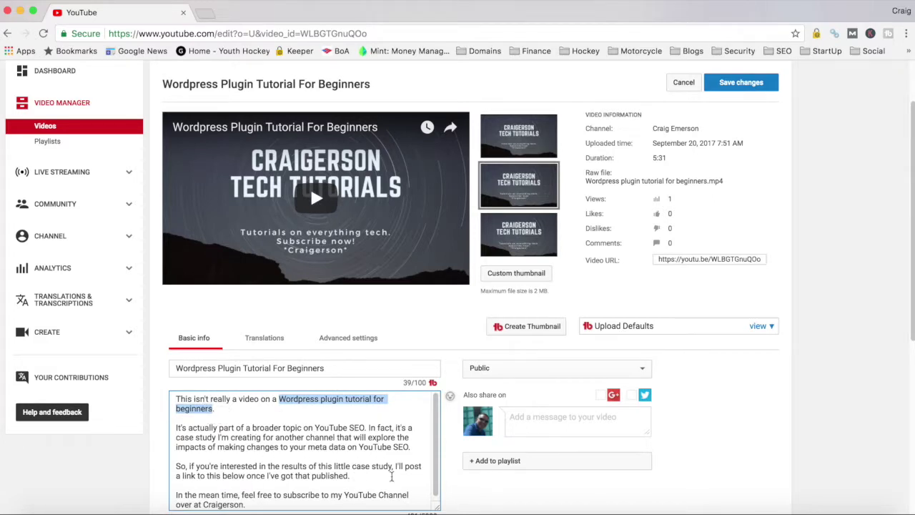
Step: Start a YouTube search from the Dashboard by entering 'word' in the search box
{"action": "scroll", "coordinate": [432, 464], "scroll_direction": "down", "scroll_amount": 1}
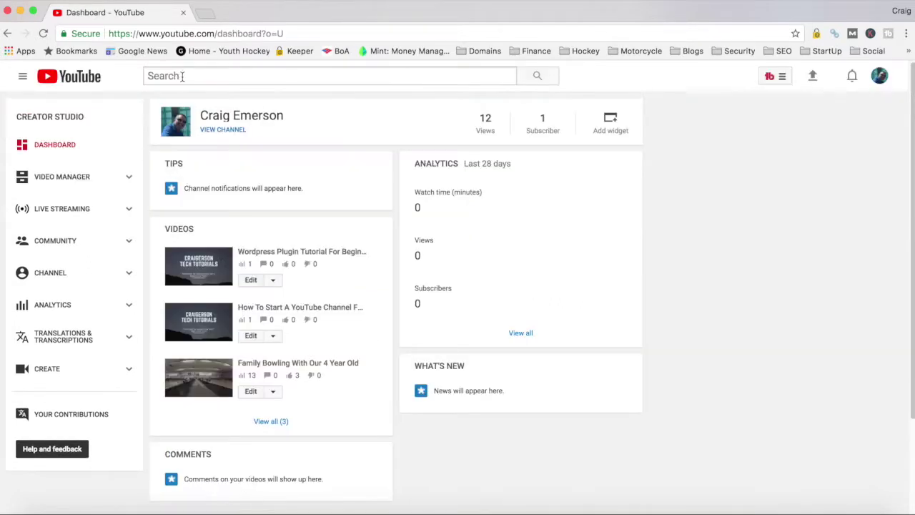
{"action": "left_click", "coordinate": [182, 77]}
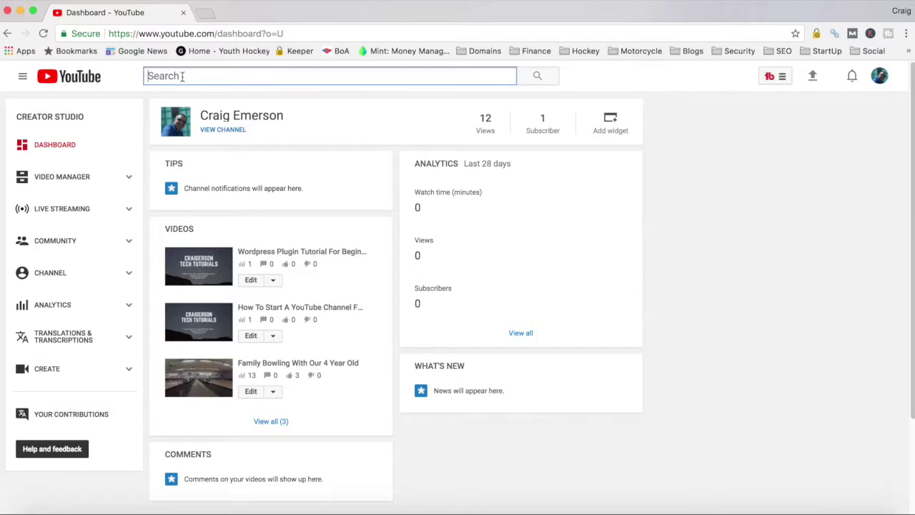
{"action": "type", "text": "word"}
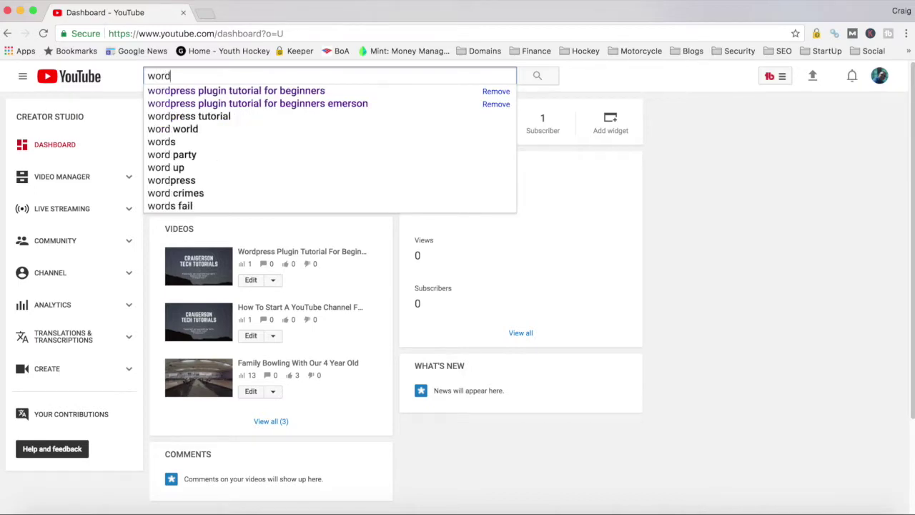
Step: Search for the suggested 'wordpress plugin tutorial for beginners' and browse to results page 7
{"action": "key", "text": "Down"}
{"action": "key", "text": "Return"}
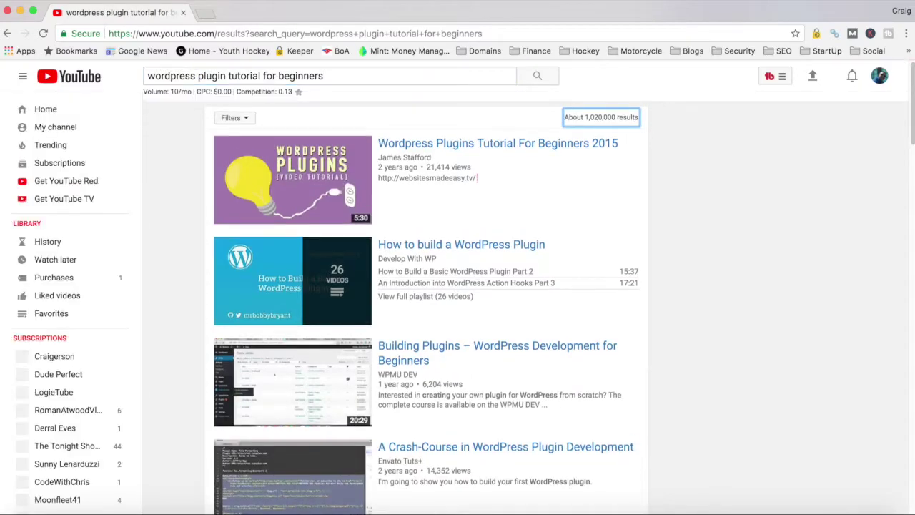
{"action": "scroll", "coordinate": [479, 367], "scroll_direction": "down", "scroll_amount": 15}
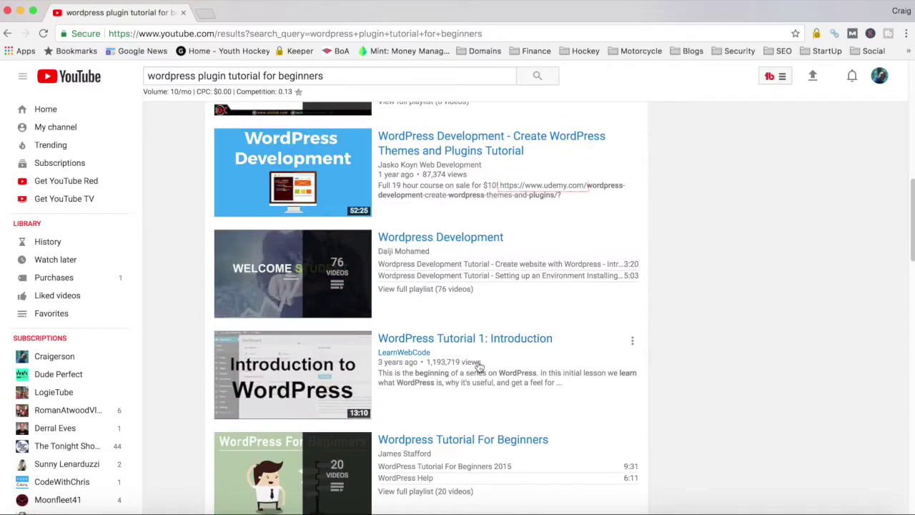
{"action": "scroll", "coordinate": [479, 367], "scroll_direction": "down", "scroll_amount": 15}
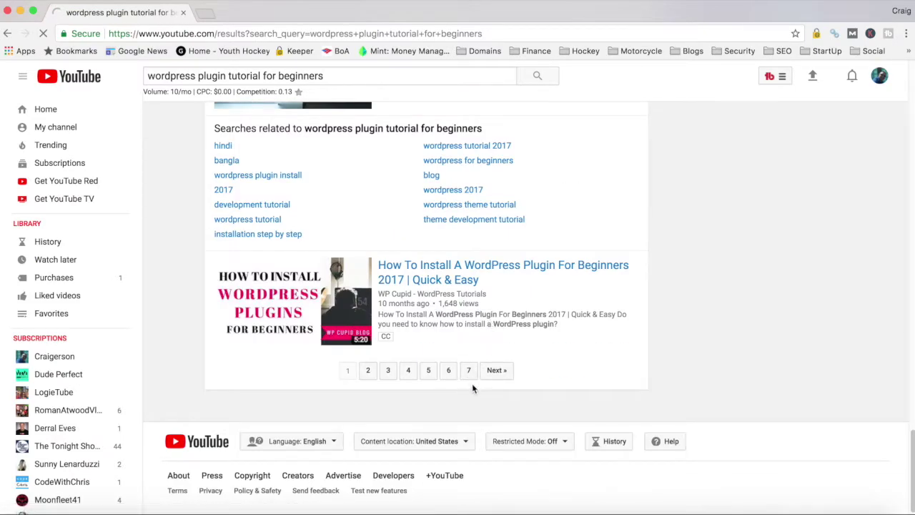
{"action": "left_click", "coordinate": [469, 373]}
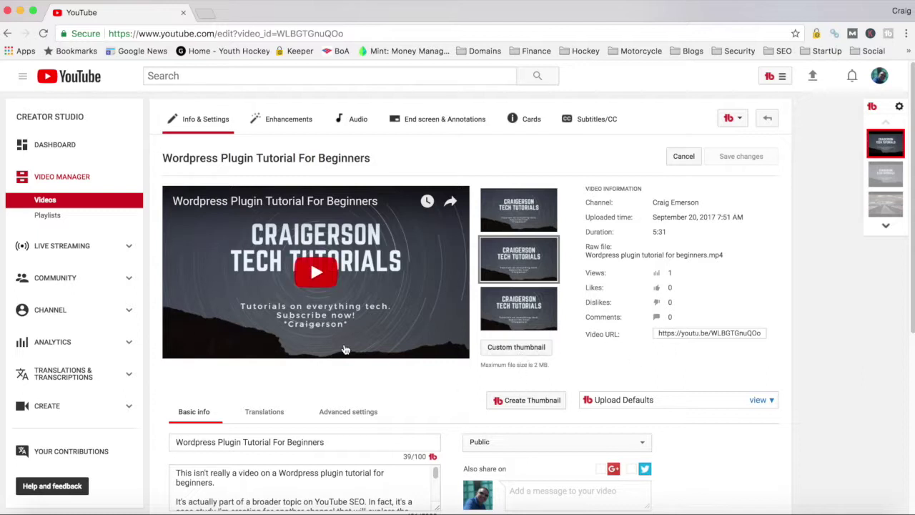
Step: Select the video title text and open the custom thumbnail file picker on the Desktop
{"action": "mouse_move", "coordinate": [548, 233]}
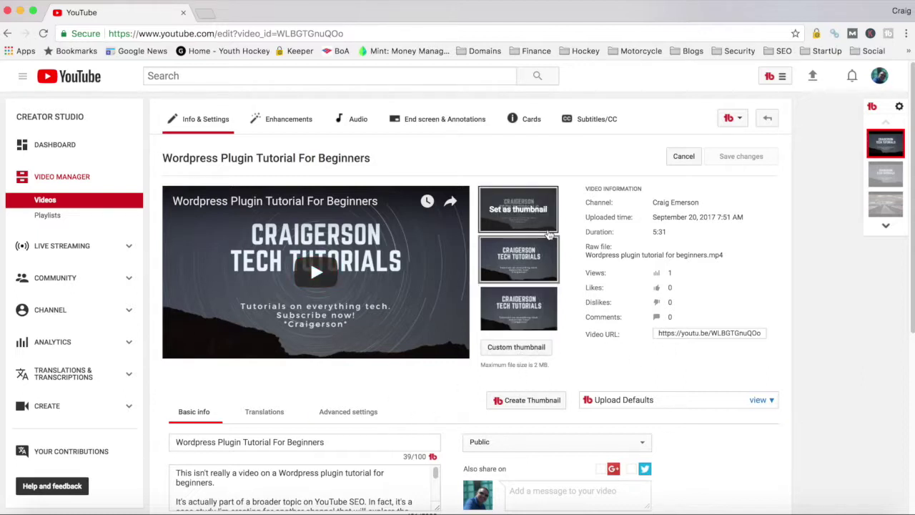
{"action": "mouse_move", "coordinate": [517, 319]}
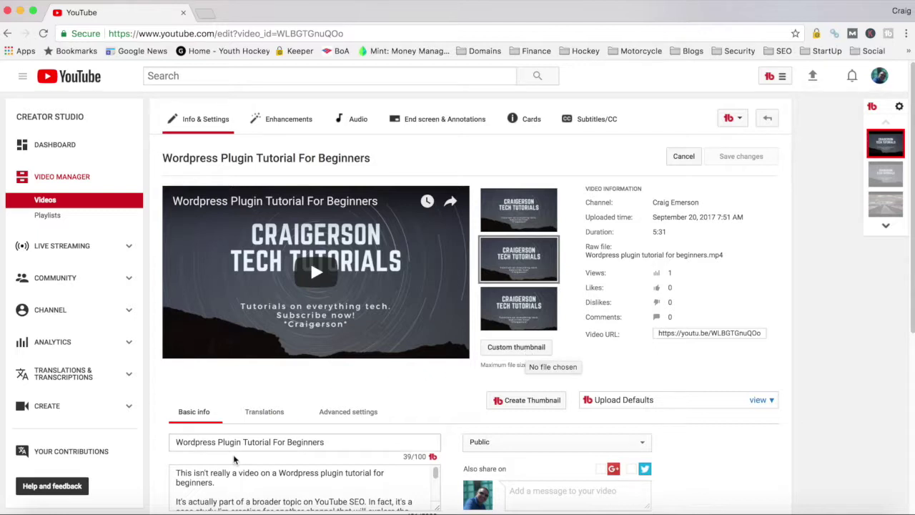
{"action": "left_click_drag", "start_coordinate": [171, 442], "coordinate": [340, 442]}
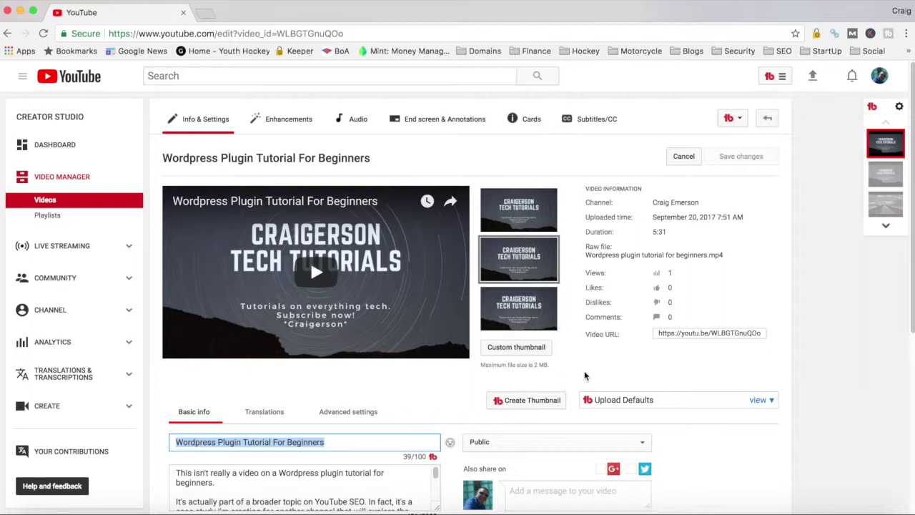
{"action": "key", "text": "super+Tab"}
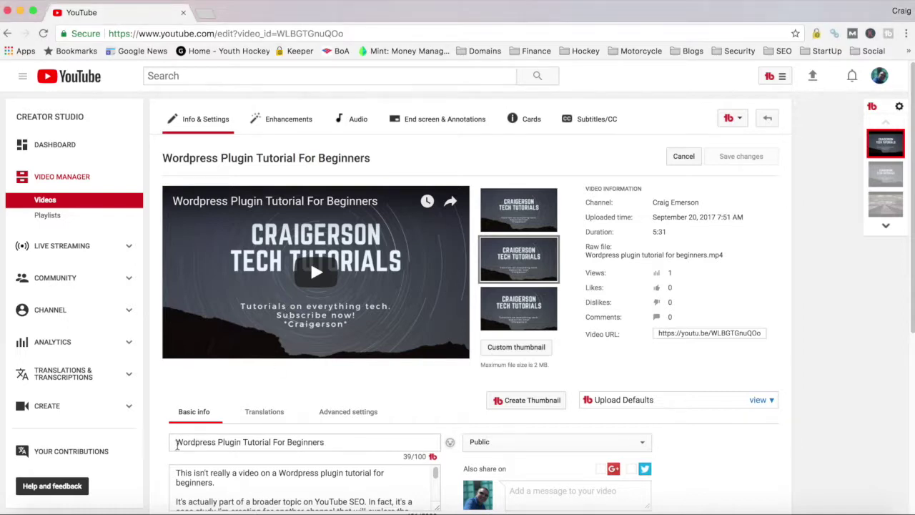
{"action": "triple_click", "coordinate": [328, 443]}
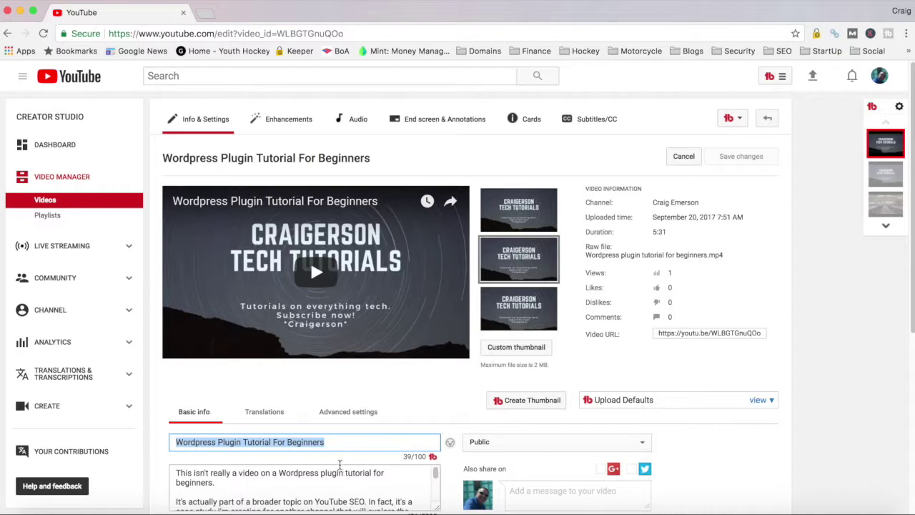
{"action": "left_click", "coordinate": [353, 439]}
{"action": "left_click", "coordinate": [516, 348]}
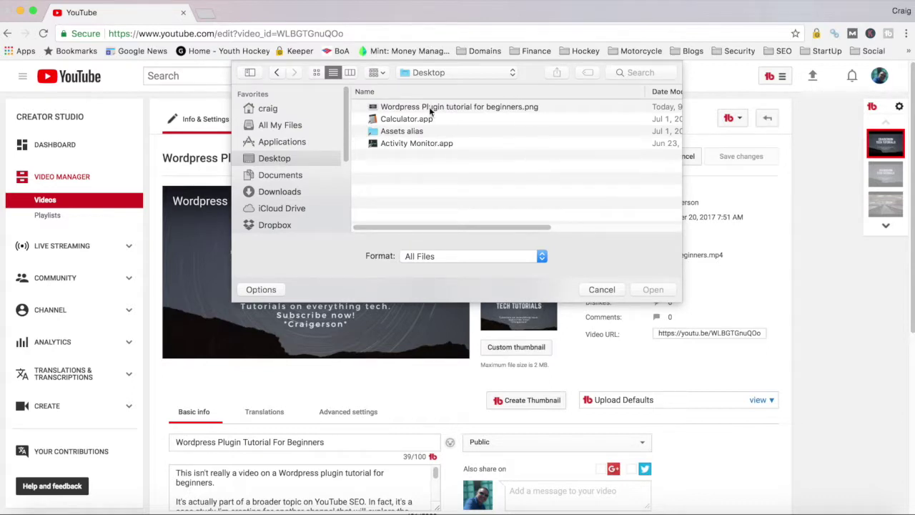
Step: Upload 'Wordpress Plugin tutorial for beginners.png' as the custom thumbnail, save, and return to the videos
{"action": "left_click", "coordinate": [422, 107]}
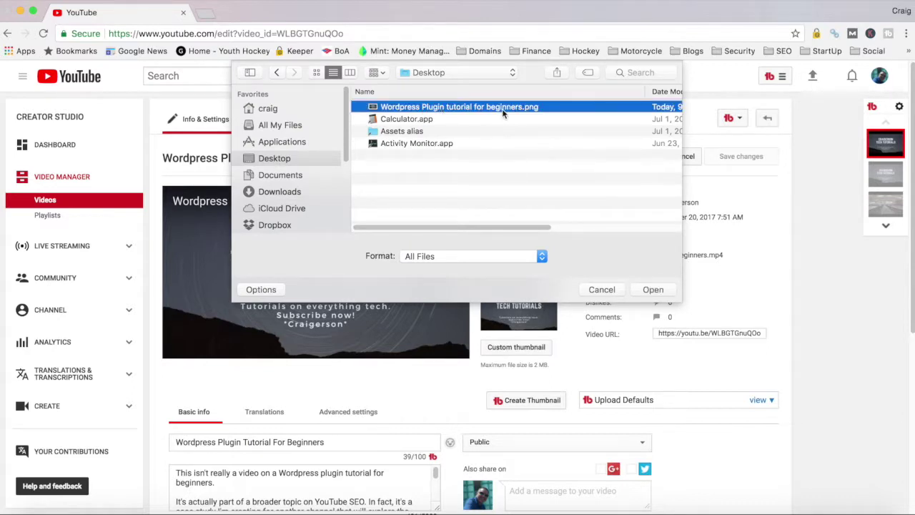
{"action": "left_click", "coordinate": [652, 289]}
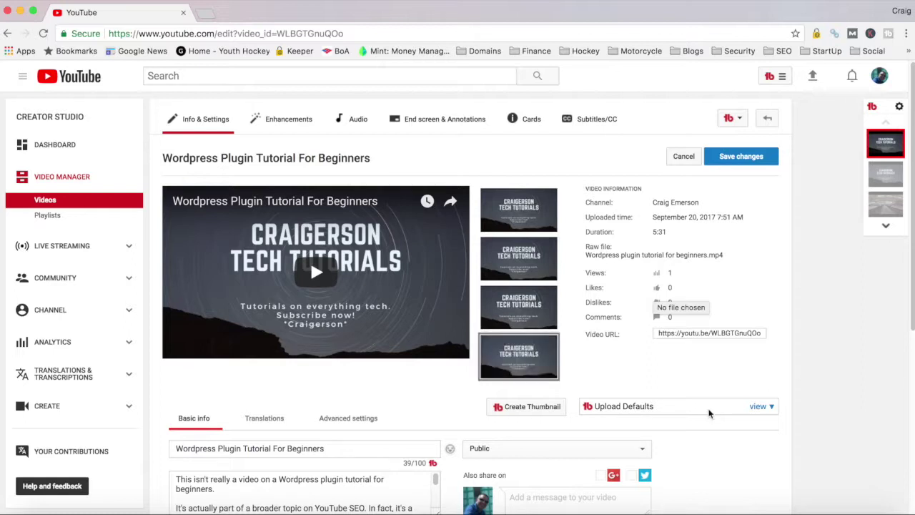
{"action": "left_click", "coordinate": [736, 157]}
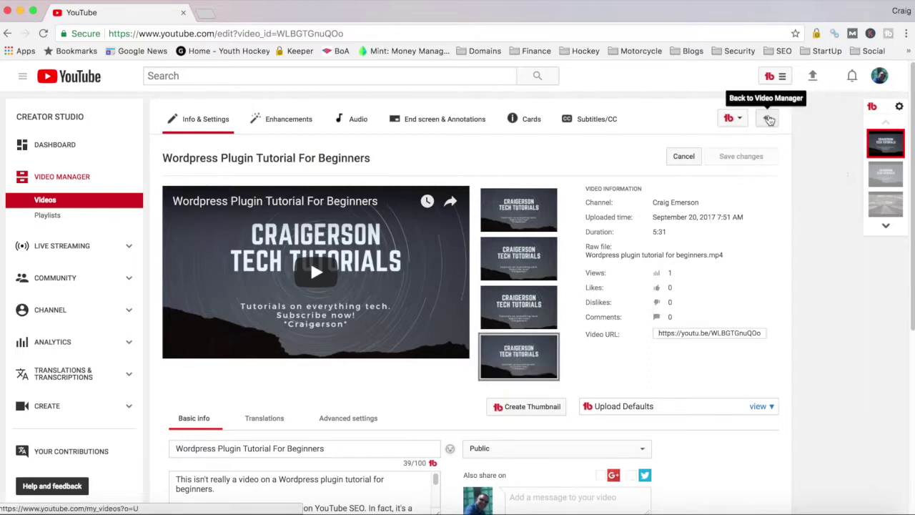
{"action": "left_click", "coordinate": [768, 120]}
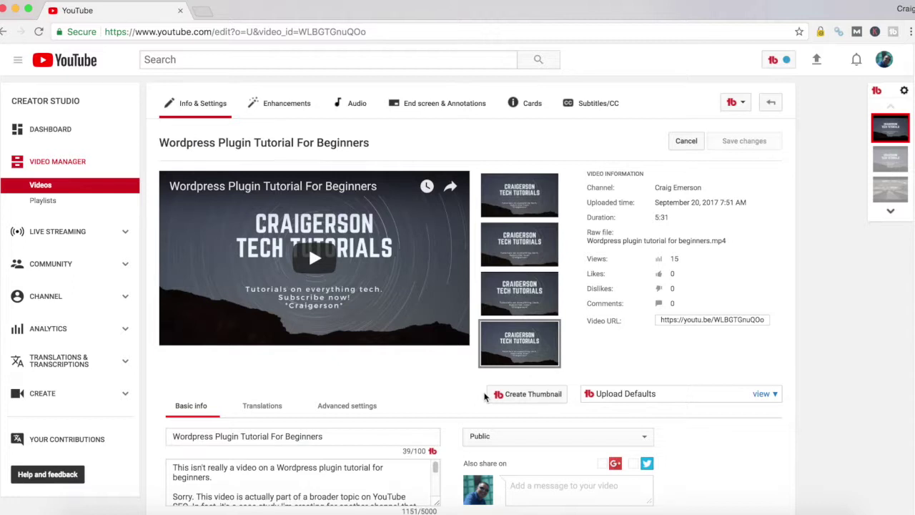
Step: Stretch the description box taller until the full 1151-character description is visible
{"action": "scroll", "coordinate": [458, 386], "scroll_direction": "down", "scroll_amount": 3}
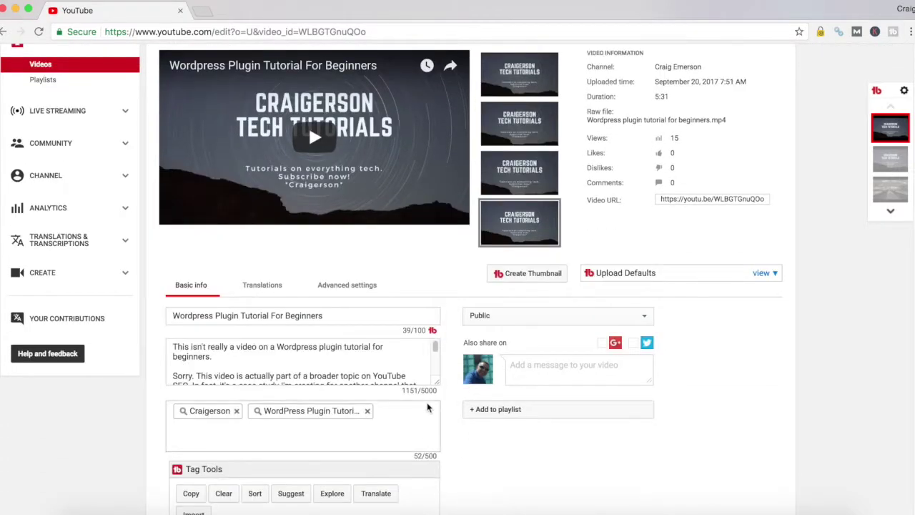
{"action": "left_click_drag", "start_coordinate": [436, 383], "coordinate": [446, 491]}
{"action": "scroll", "coordinate": [462, 441], "scroll_direction": "down", "scroll_amount": 2}
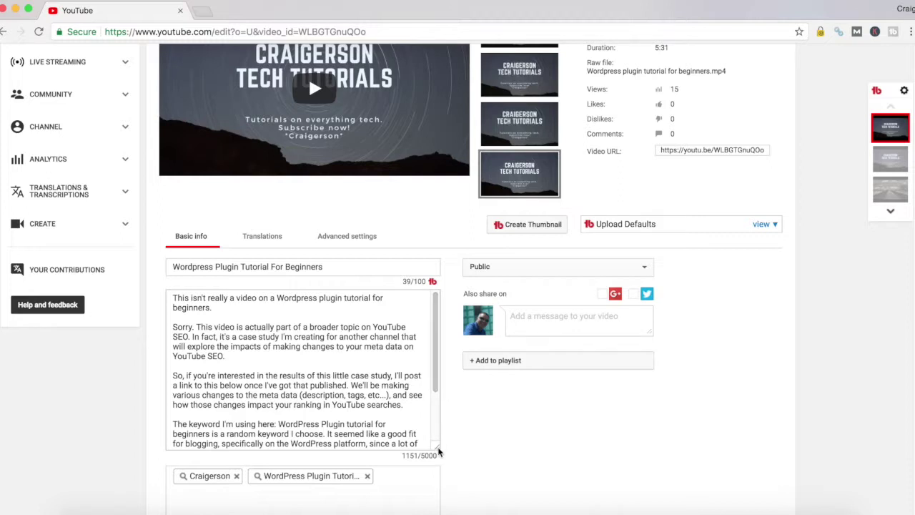
{"action": "left_click_drag", "start_coordinate": [437, 446], "coordinate": [443, 479]}
{"action": "scroll", "coordinate": [462, 429], "scroll_direction": "down", "scroll_amount": 2}
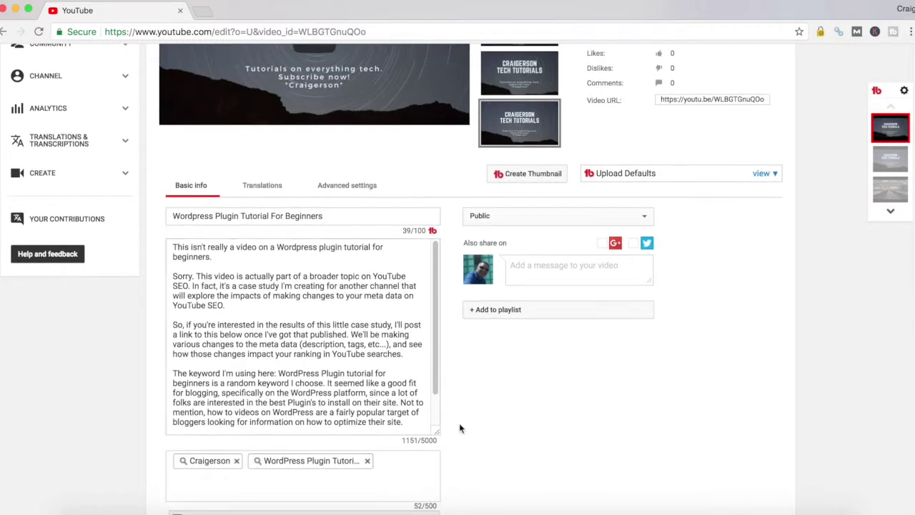
{"action": "left_click_drag", "start_coordinate": [435, 433], "coordinate": [435, 473]}
{"action": "scroll", "coordinate": [472, 437], "scroll_direction": "up", "scroll_amount": 1}
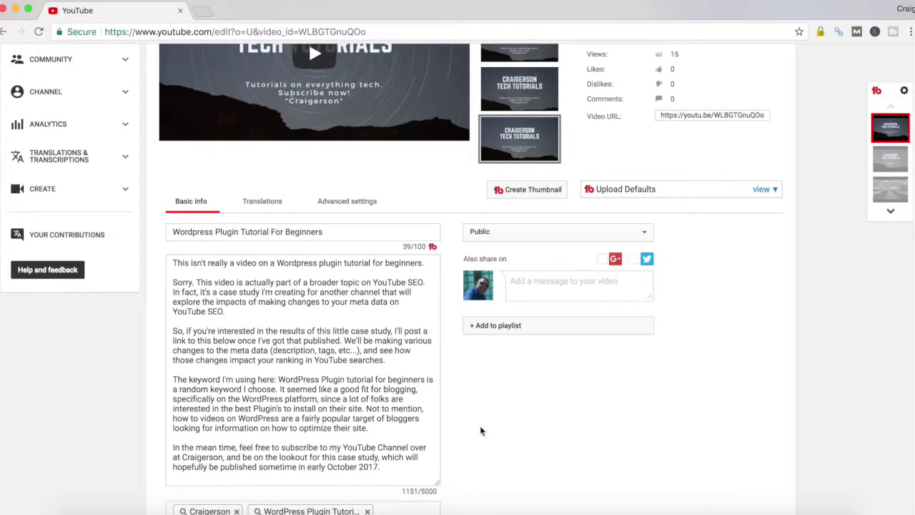
{"action": "left_click", "coordinate": [278, 263]}
Step: Highlight 'Wordpress plugin tutorial for beginners' in the first line and the keyword paragraph
{"action": "left_click_drag", "start_coordinate": [278, 263], "coordinate": [426, 263]}
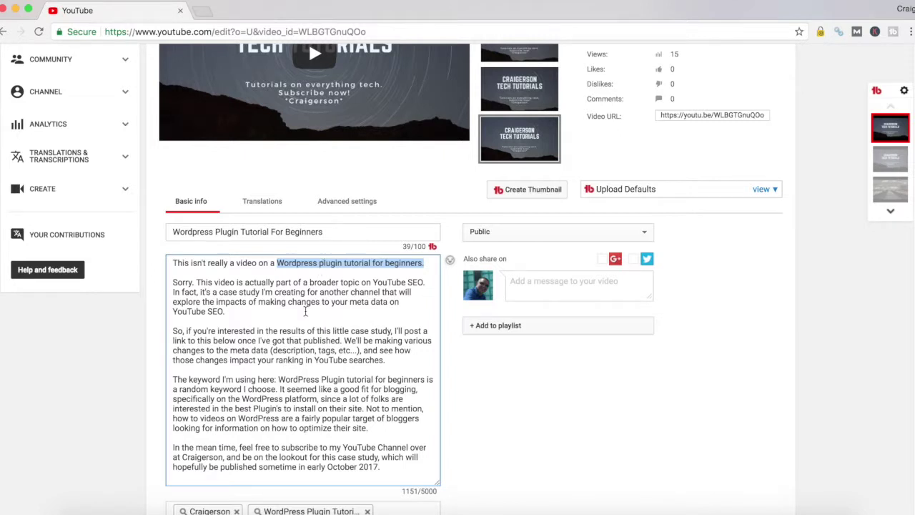
{"action": "left_click_drag", "start_coordinate": [279, 380], "coordinate": [425, 382]}
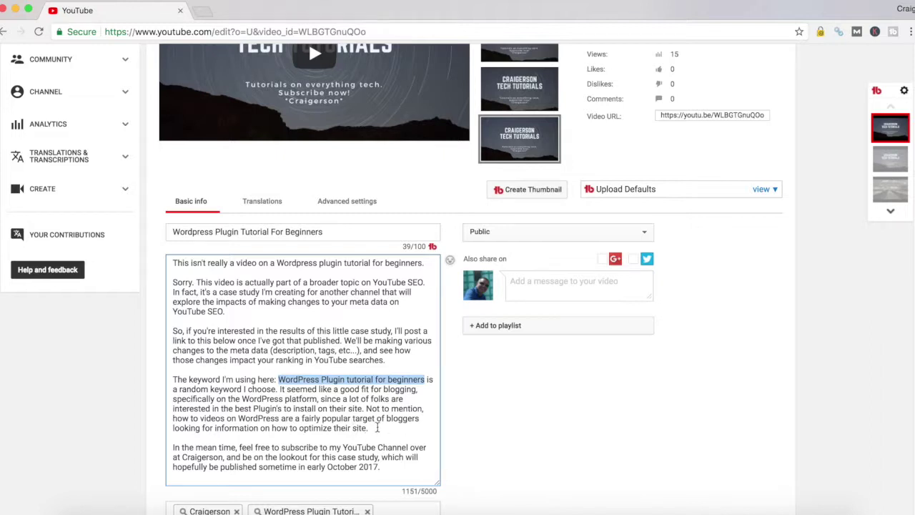
Step: Highlight the rest of the keyword paragraph in the description
{"action": "left_click_drag", "start_coordinate": [369, 428], "coordinate": [170, 380]}
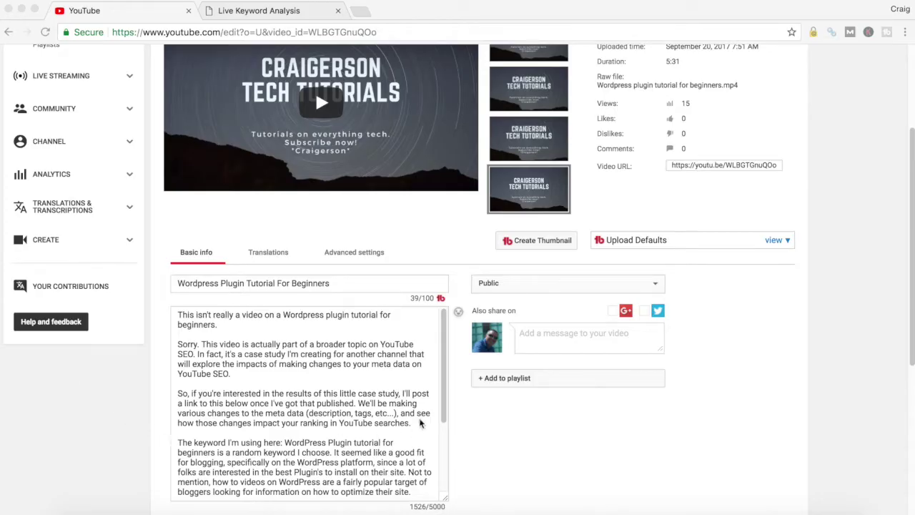
Step: Delete the 'We'll be tweaking this description…' paragraph and its blank line, leaving 1151 characters
{"action": "left_click", "coordinate": [445, 369]}
{"action": "left_click_drag", "start_coordinate": [445, 370], "coordinate": [443, 437]}
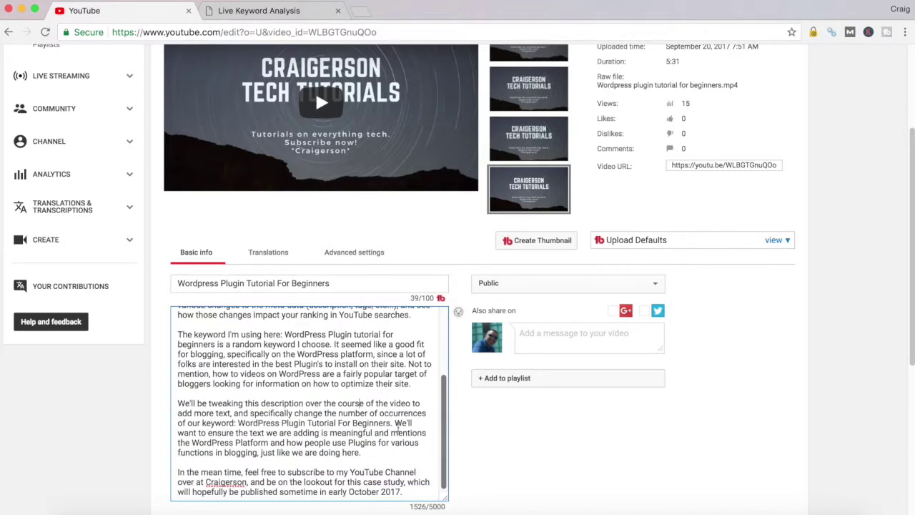
{"action": "left_click", "coordinate": [365, 452]}
{"action": "left_click_drag", "start_coordinate": [364, 453], "coordinate": [173, 402]}
{"action": "key", "text": "BackSpace"}
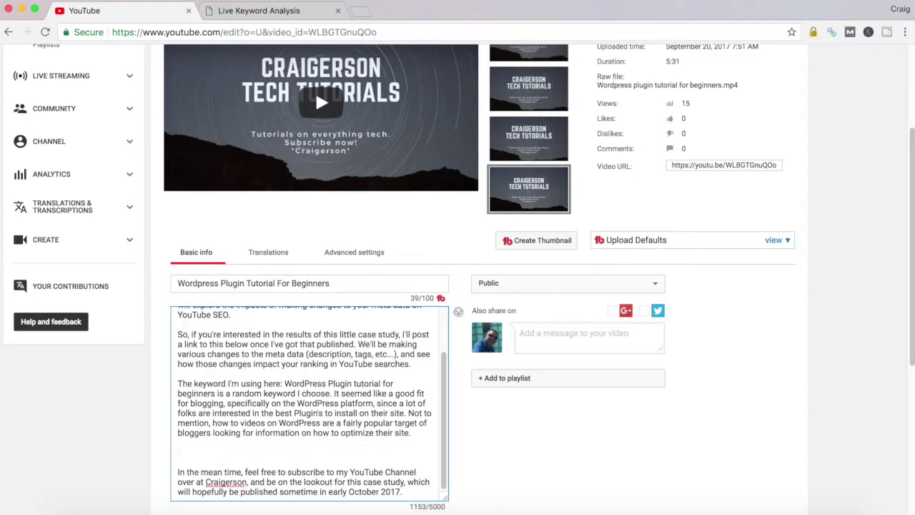
{"action": "key", "text": "BackSpace"}
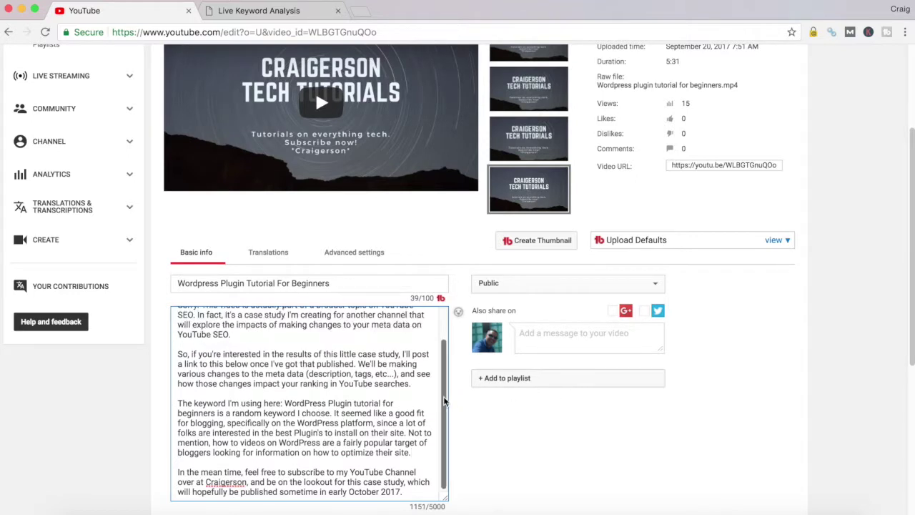
{"action": "left_click_drag", "start_coordinate": [444, 401], "coordinate": [447, 363]}
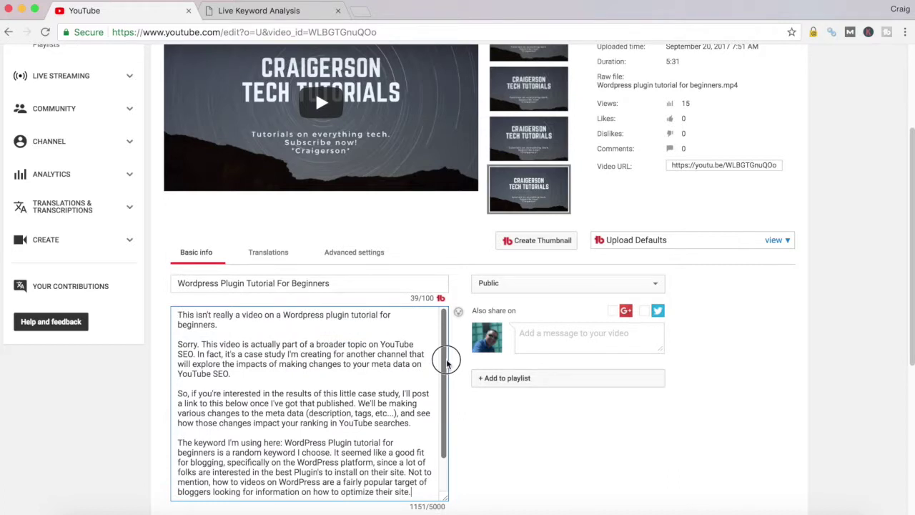